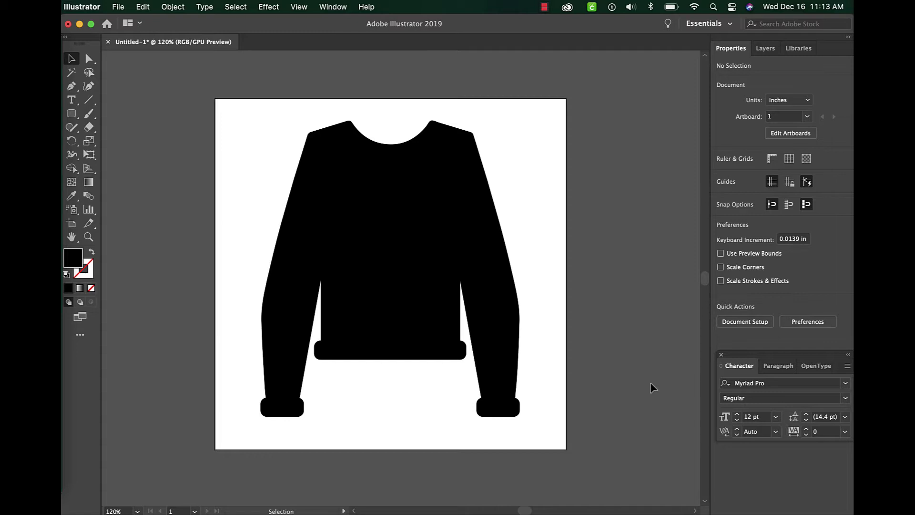
Step: Swap the sweater shape's fill and stroke to make it an outline, and offset its path outward by 0.05 in with miter joins
left_click(435, 282)
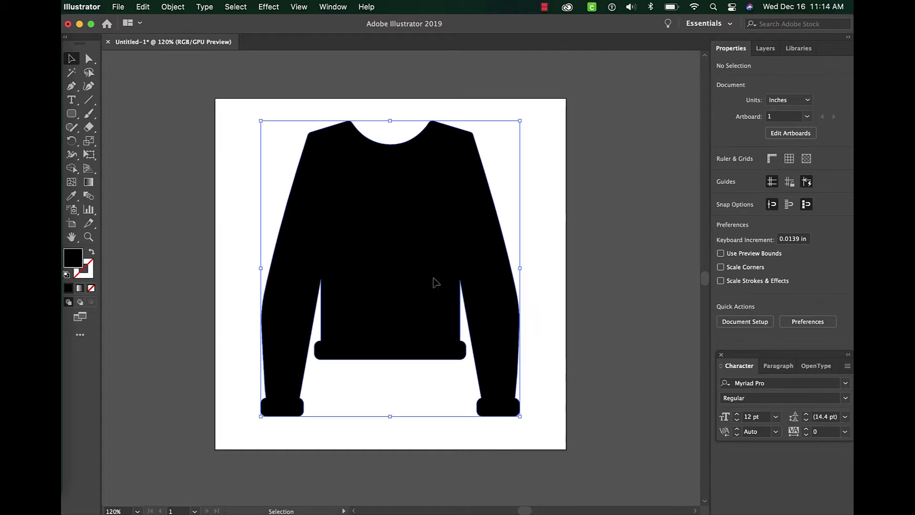
left_click(90, 253)
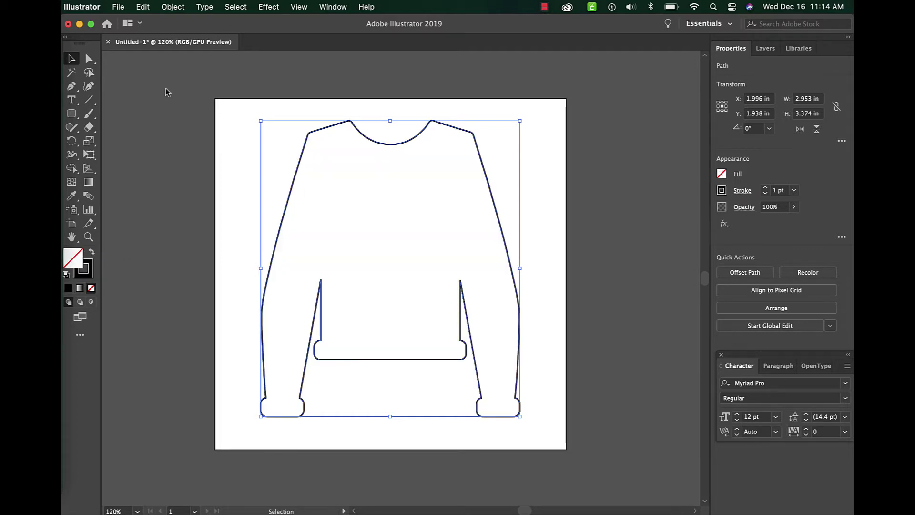
left_click(173, 7)
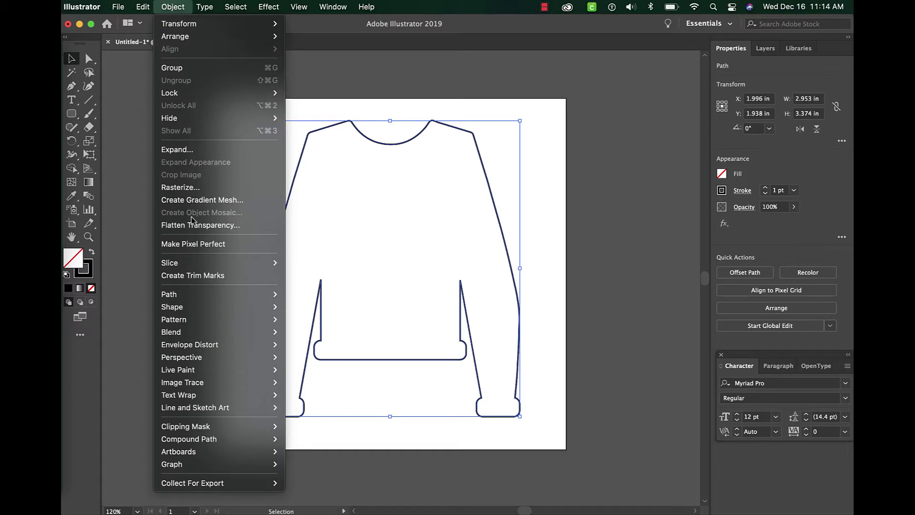
mouse_move(193, 300)
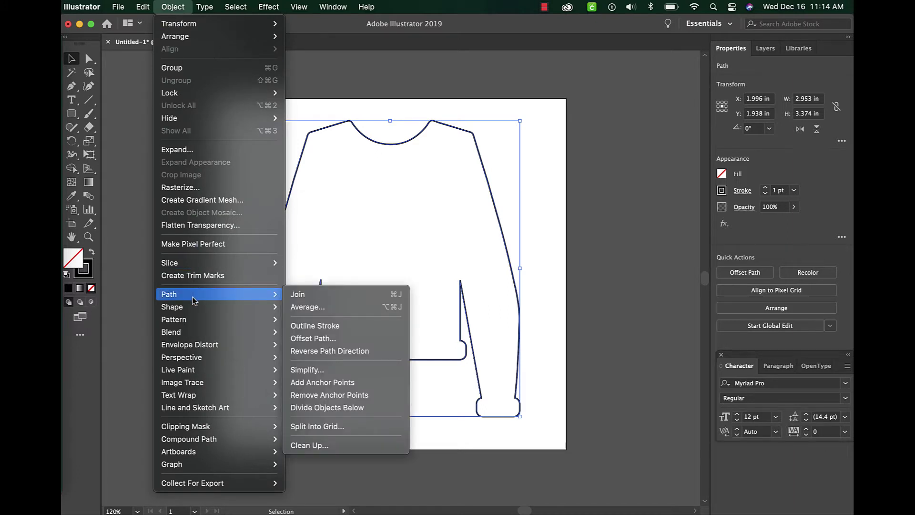
left_click(324, 344)
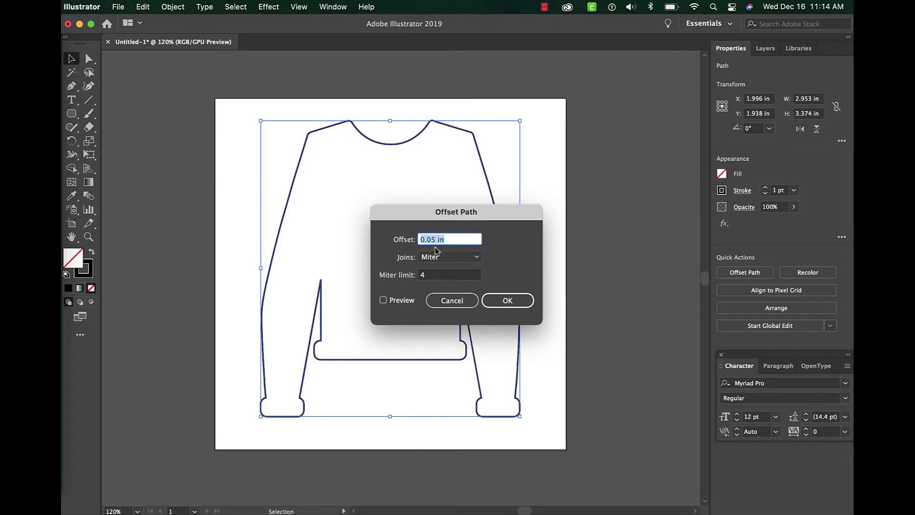
left_click(384, 301)
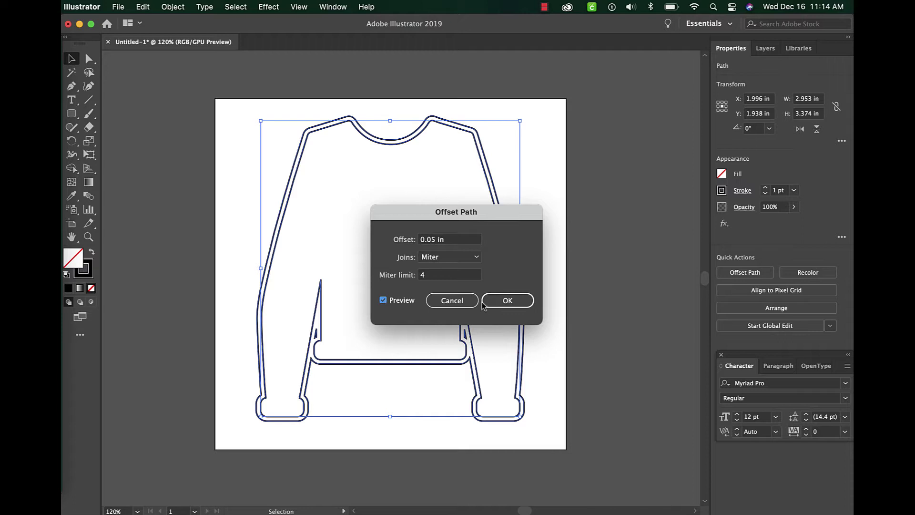
left_click(507, 300)
left_click(539, 302)
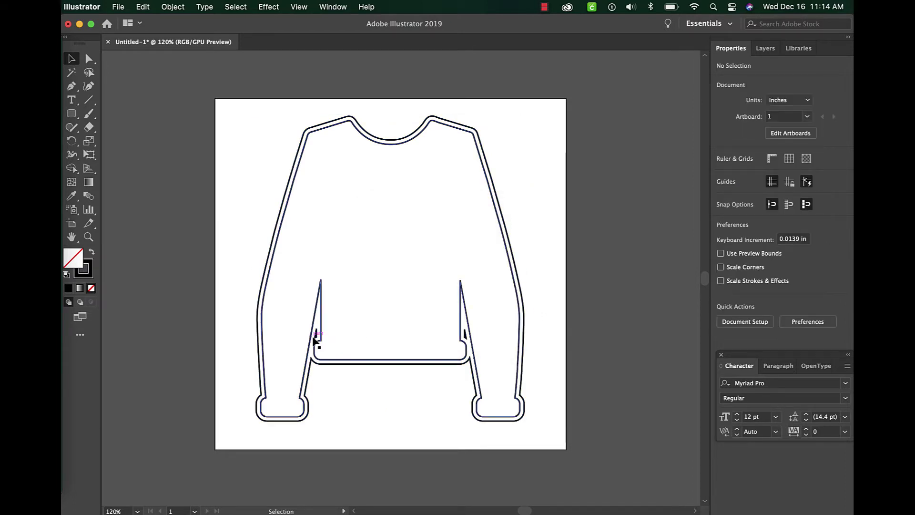
Step: Delete the two small stray triangular paths that the offset left between the sleeves and the waistband
left_click(317, 341)
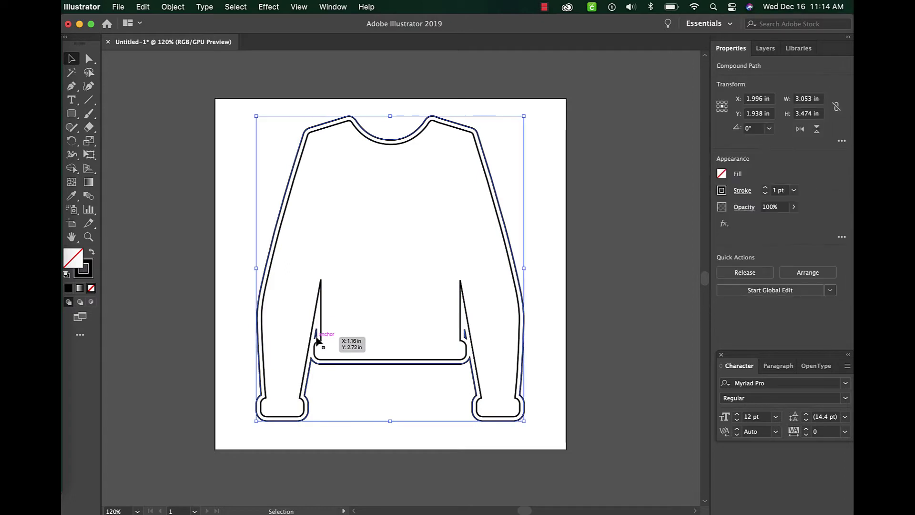
left_click(226, 403)
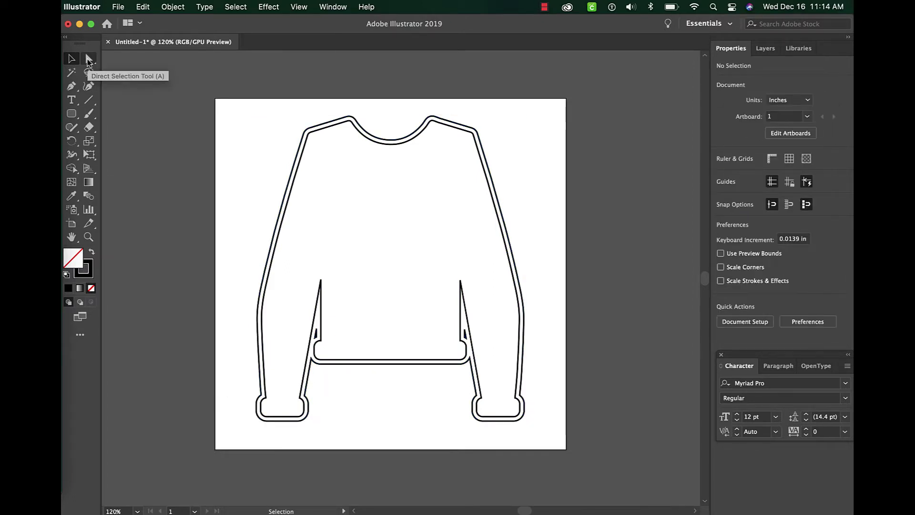
left_click(89, 60)
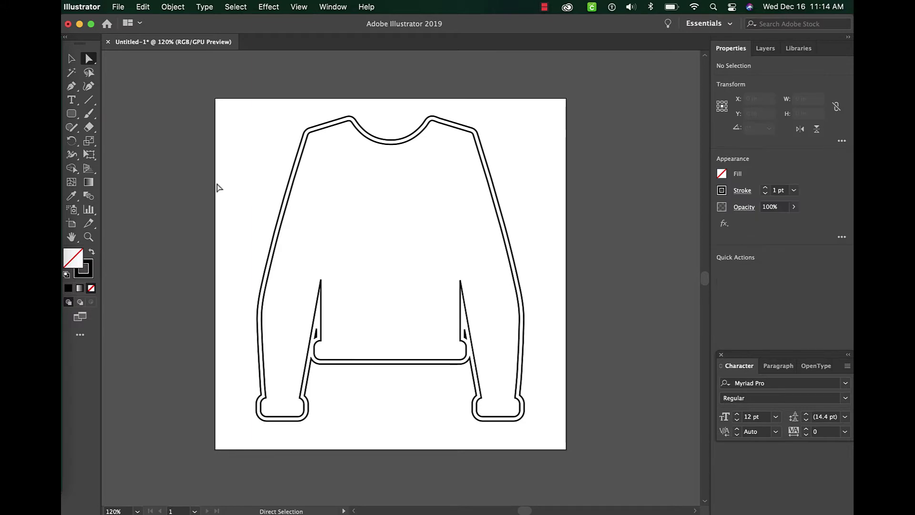
left_click(318, 336)
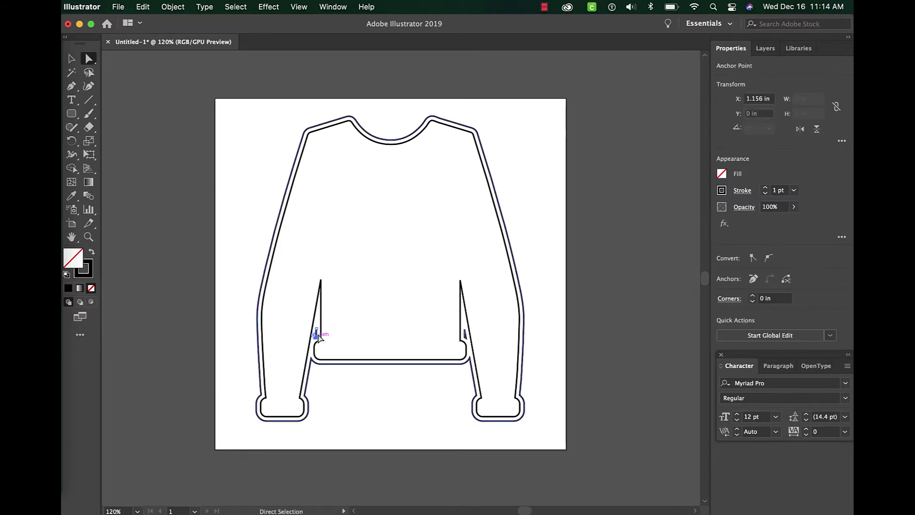
left_click(317, 334)
left_click(373, 336)
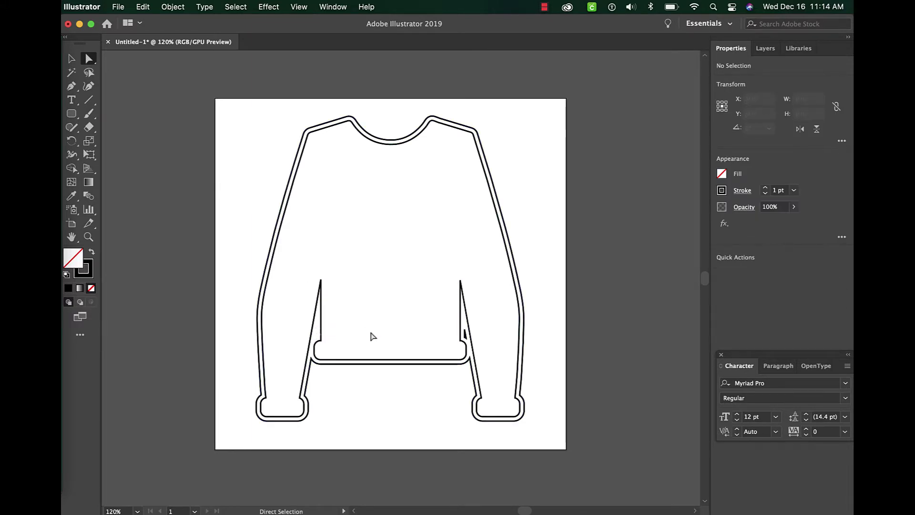
left_click(463, 333)
left_click(467, 322)
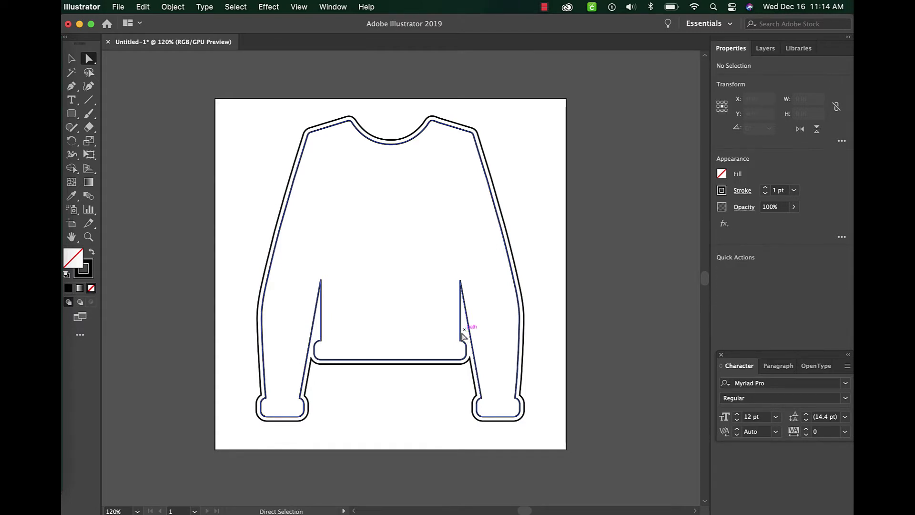
Step: Offset the sweater's outer outline by 0.1 in with miter joins to add a third, larger outline
left_click(71, 58)
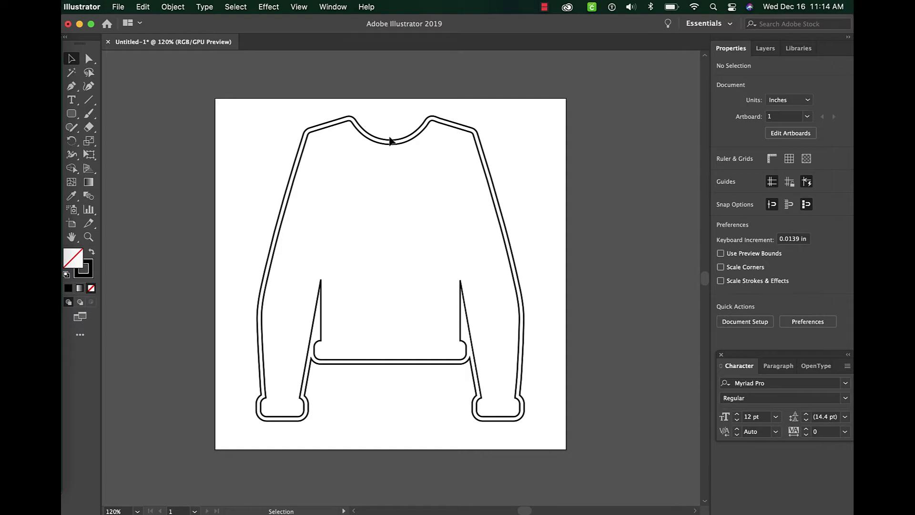
left_click(391, 142)
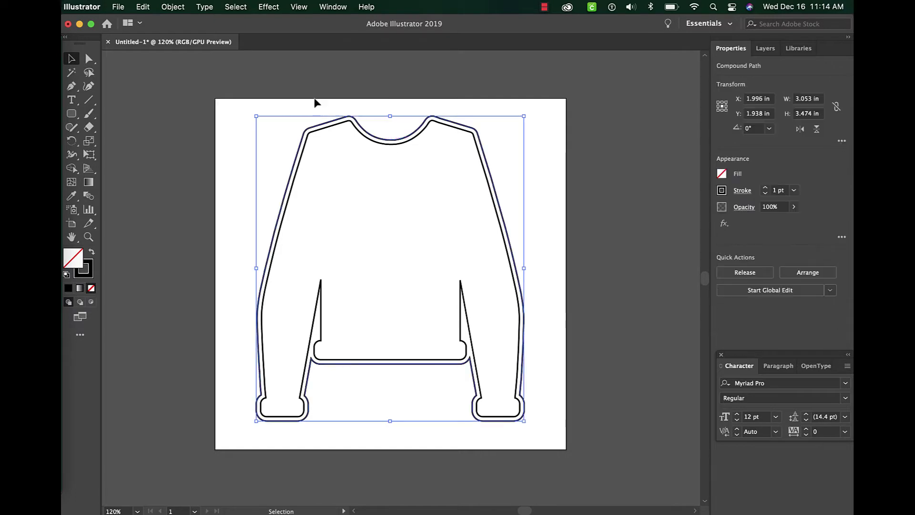
left_click(175, 9)
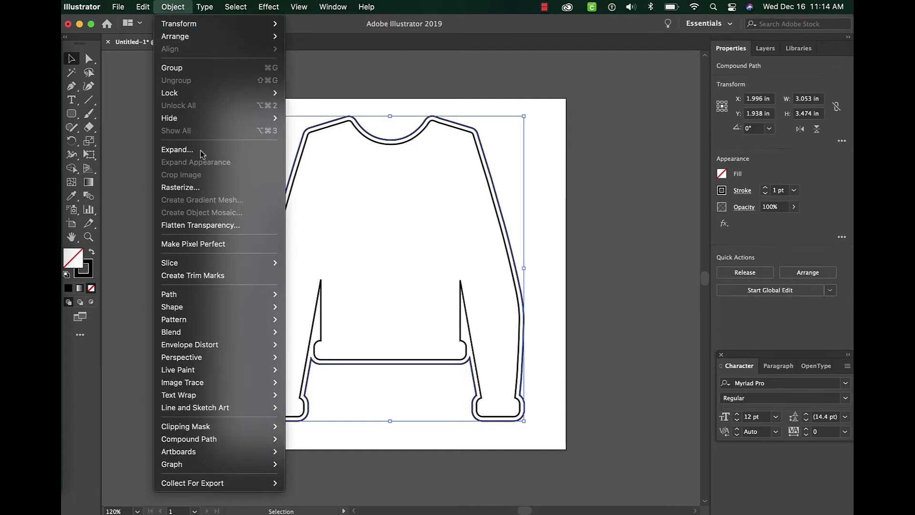
mouse_move(216, 291)
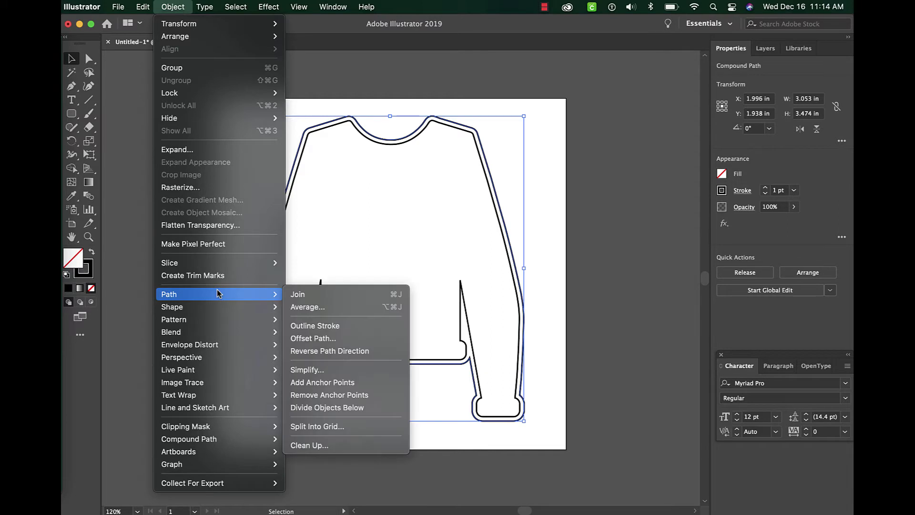
left_click(319, 339)
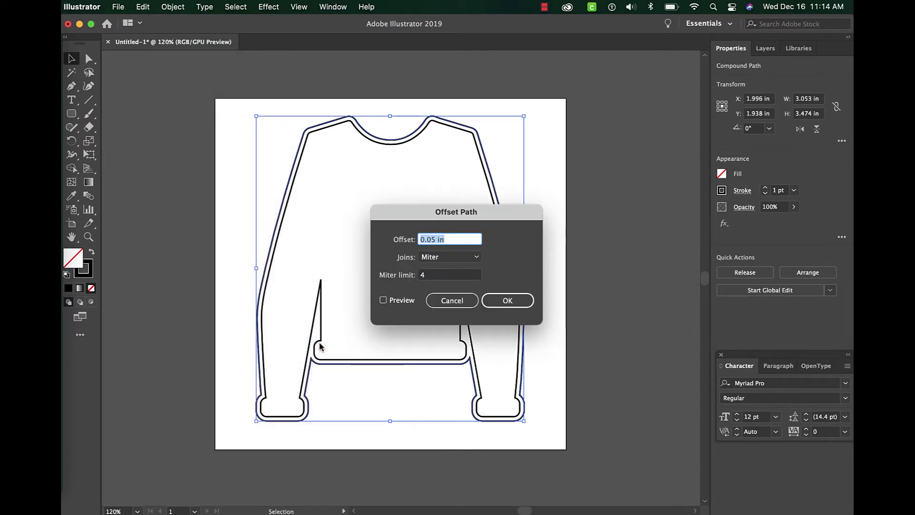
left_click(433, 241)
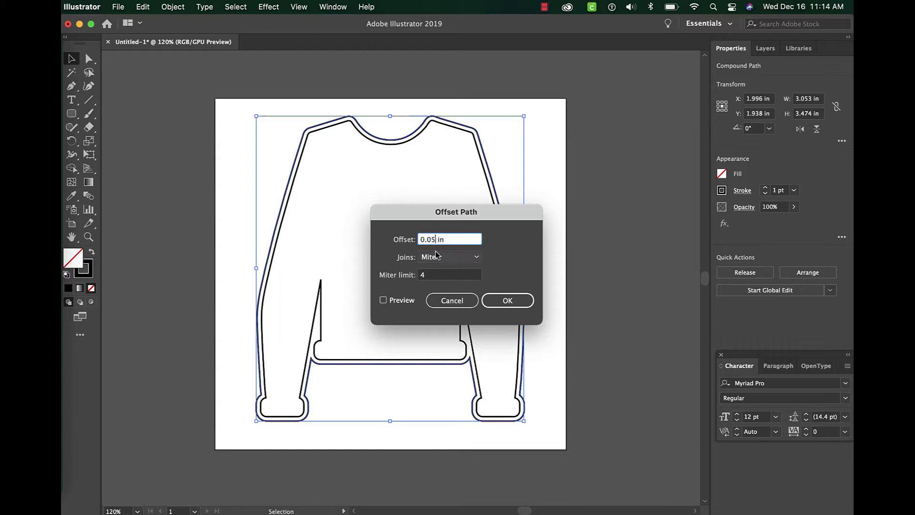
key("BackSpace")
key("BackSpace")
type("1")
left_click(384, 303)
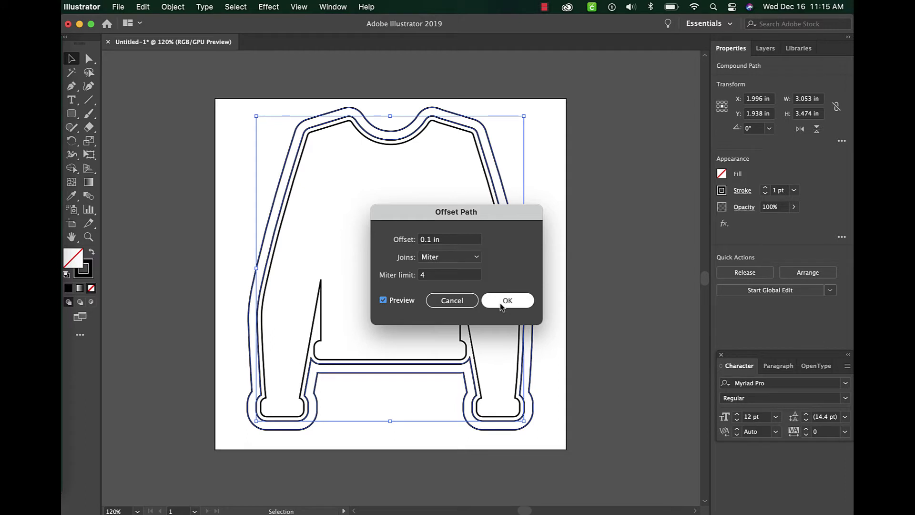
left_click(503, 304)
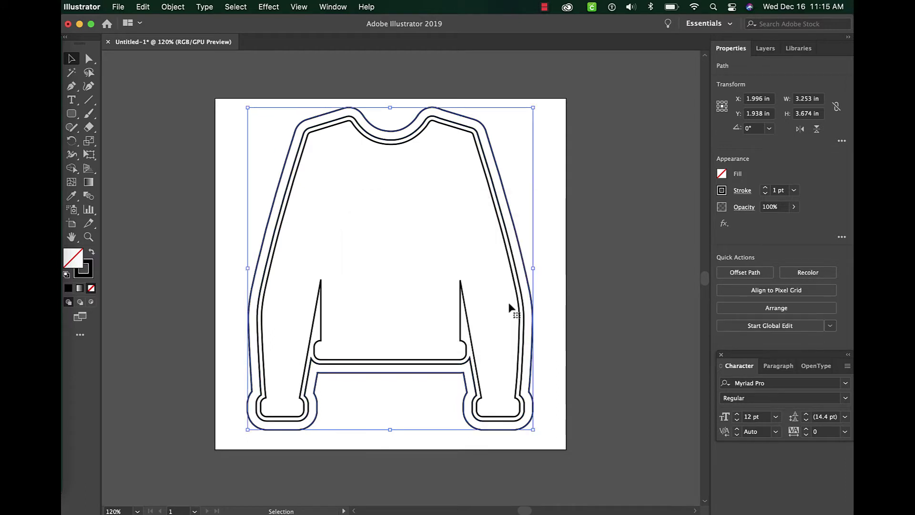
left_click(549, 313)
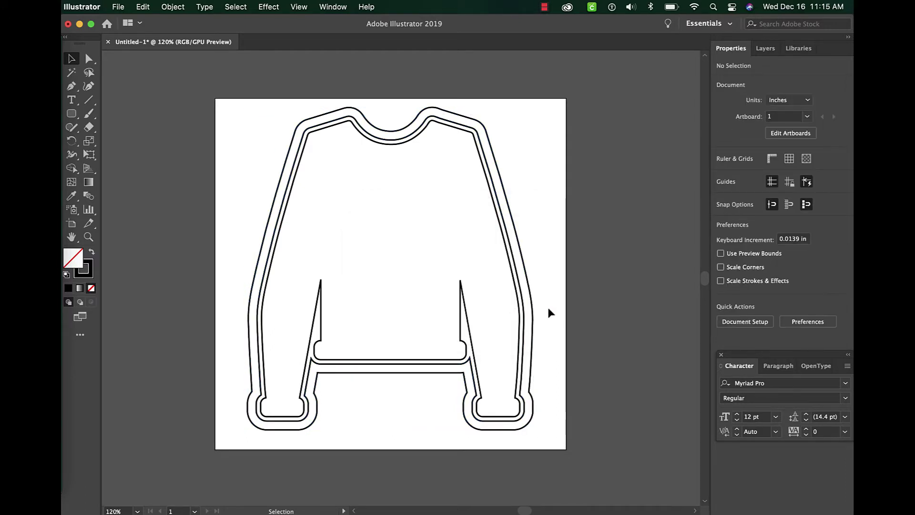
Step: Export the artwork to the Desktop as an AutoCAD Interchange File (dxf) named sweater, with a scale of 1 inch to 1 unit
left_click(120, 7)
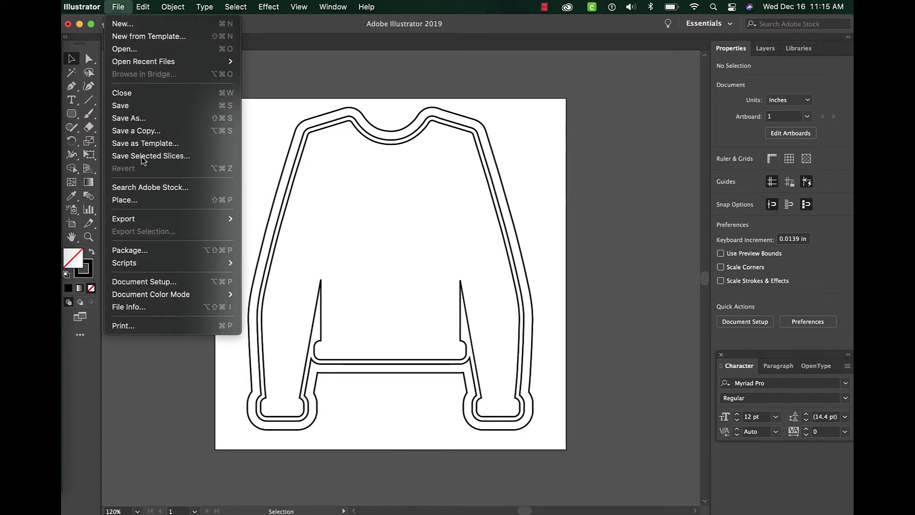
mouse_move(144, 218)
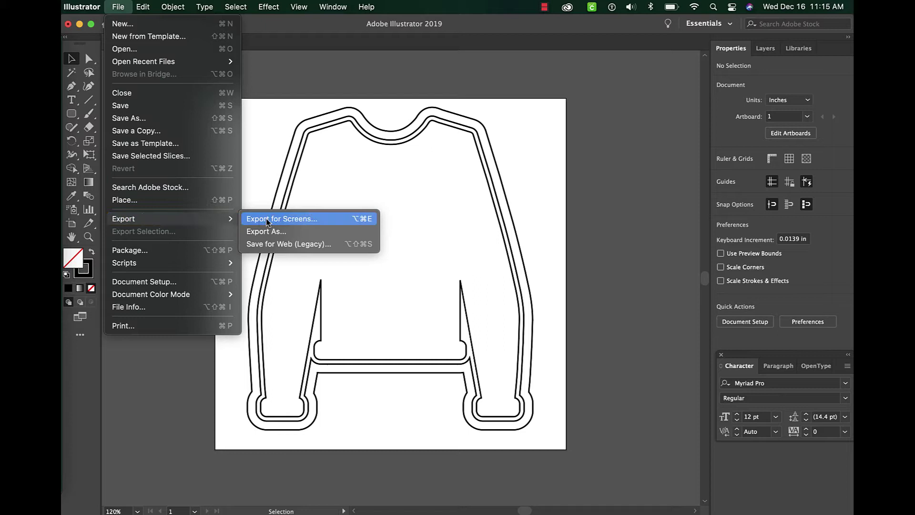
left_click(280, 231)
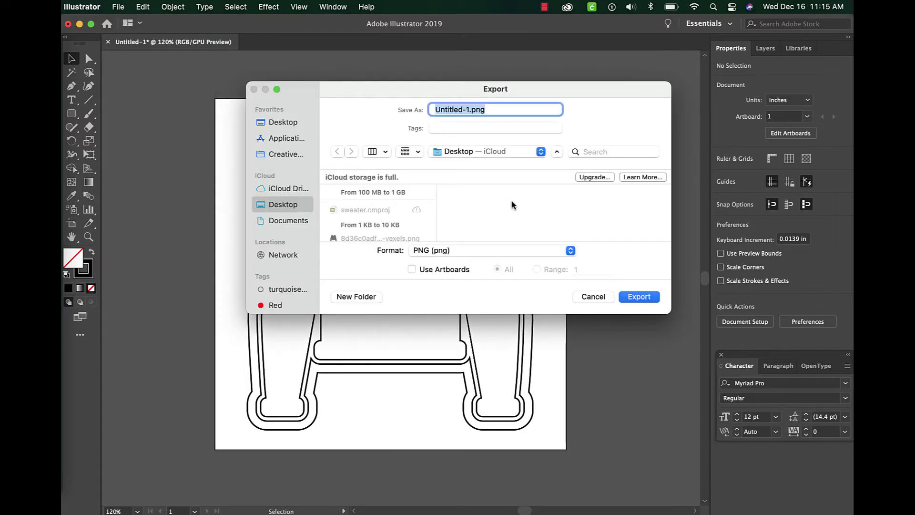
left_click(573, 251)
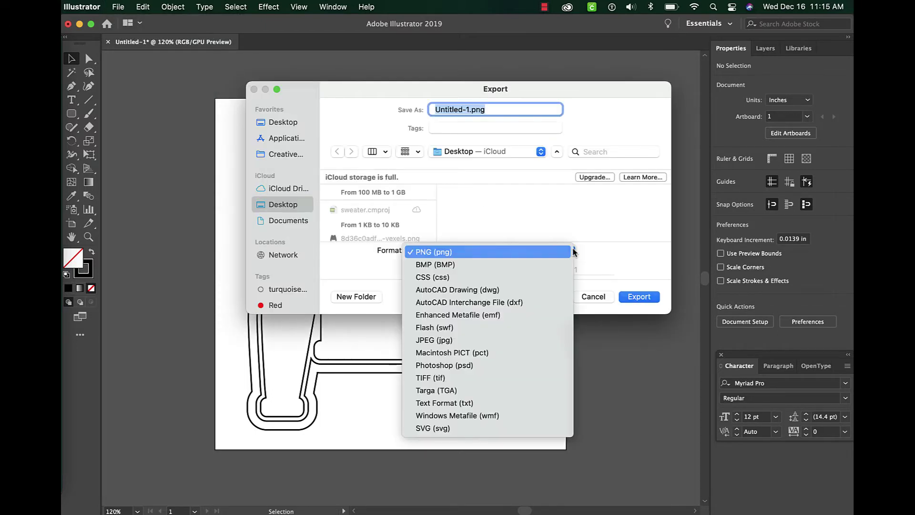
left_click(522, 303)
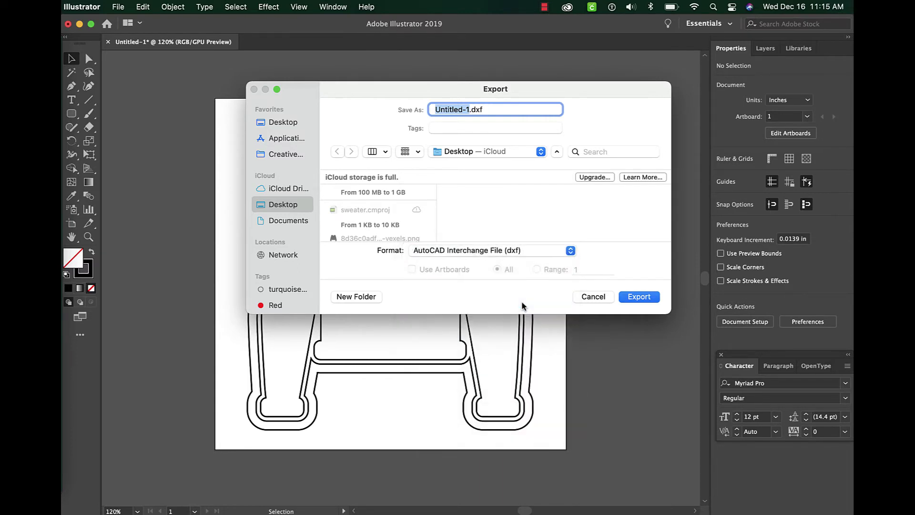
type("sweat")
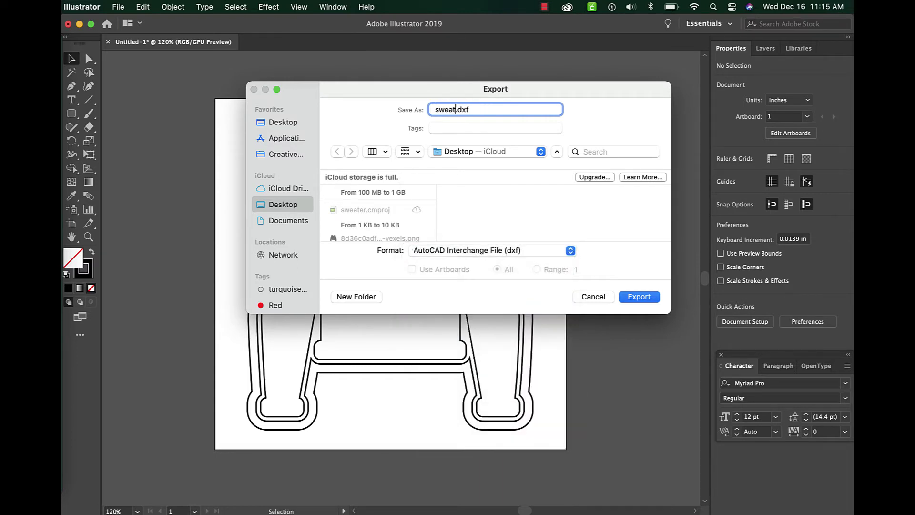
type("er")
left_click(639, 297)
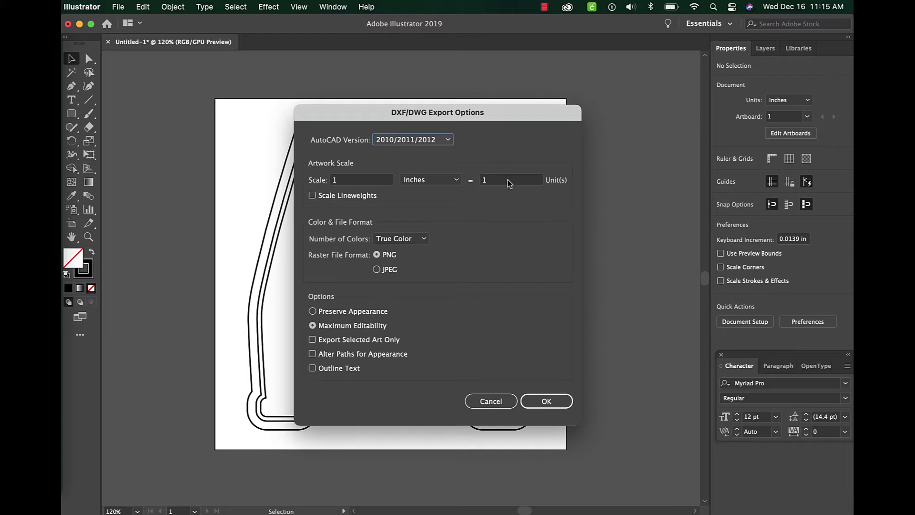
left_click(546, 401)
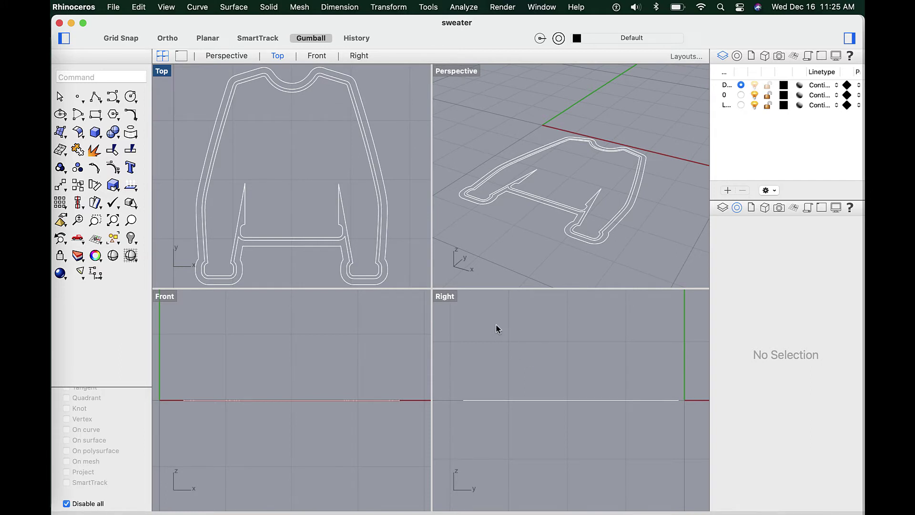
Step: Extrude the two inner sweater outlines straight up by 0.5 in as a solid
left_click(379, 272)
left_click(377, 271)
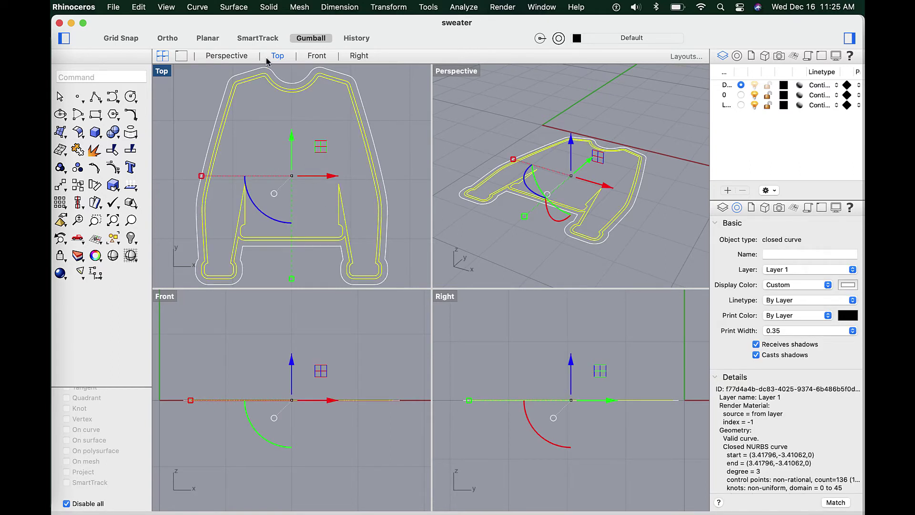
left_click(268, 7)
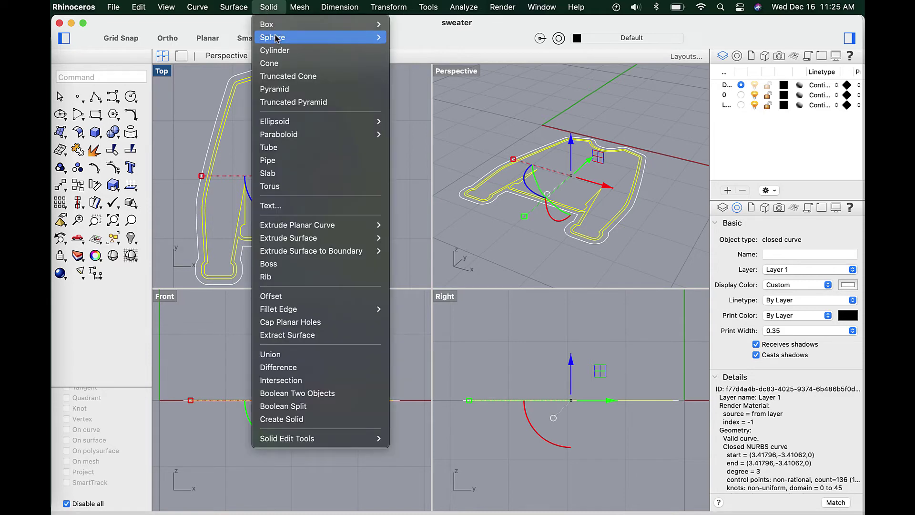
mouse_move(307, 224)
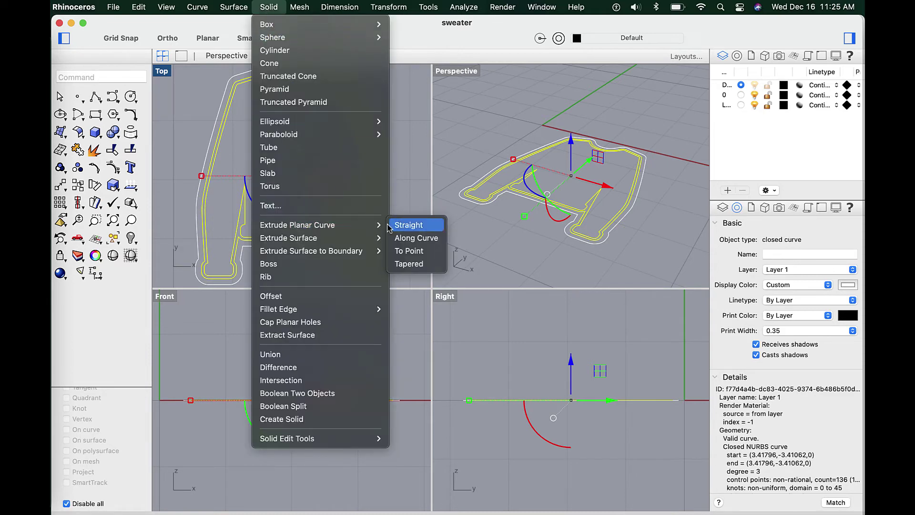
left_click(407, 224)
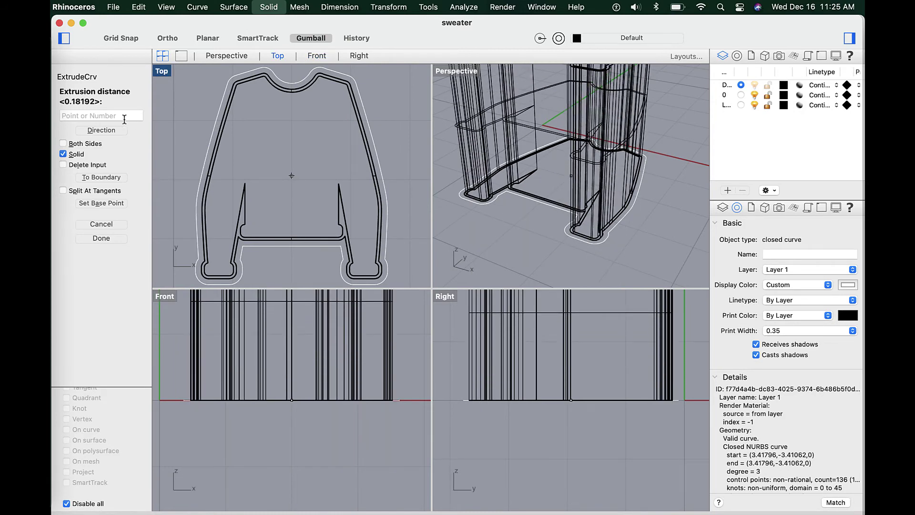
left_click(124, 116)
type(".3")
type("5")
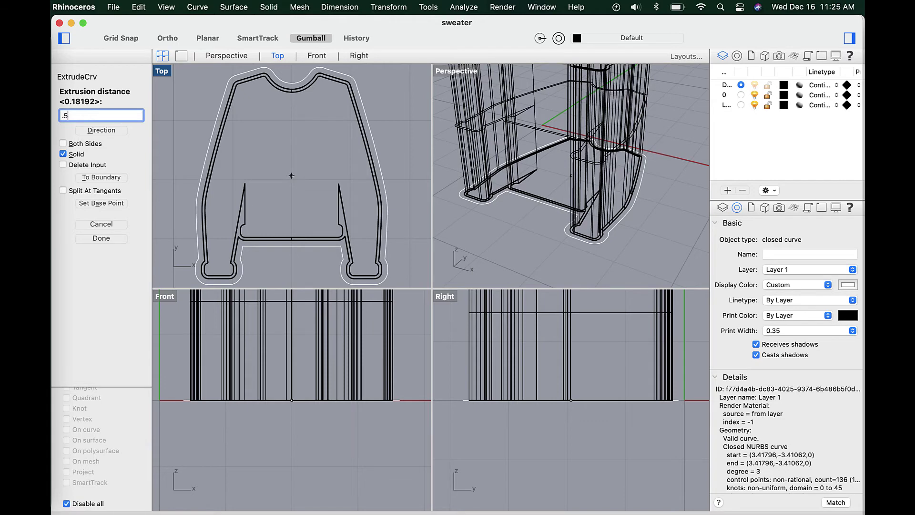
key("Return")
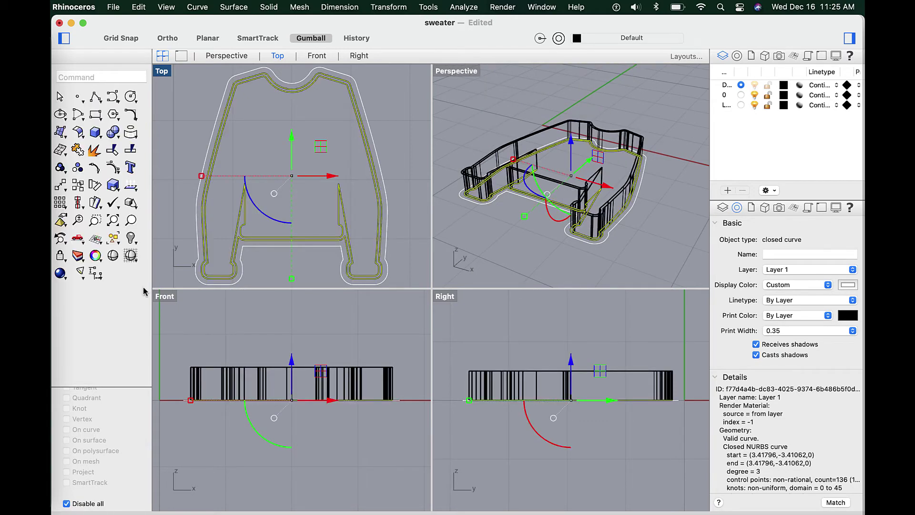
left_click(407, 283)
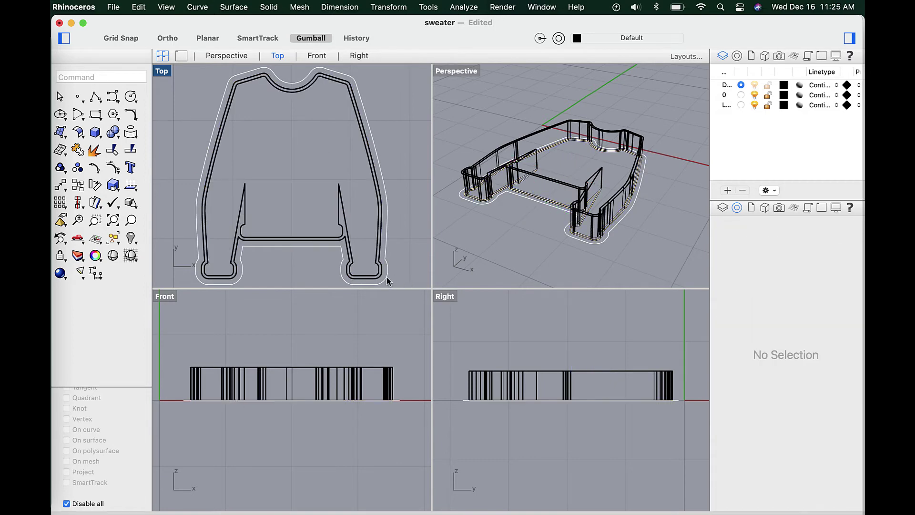
Step: Extrude the outermost and middle sweater outlines straight up by 0.25 in as a solid to form the lower rim
left_click(387, 280)
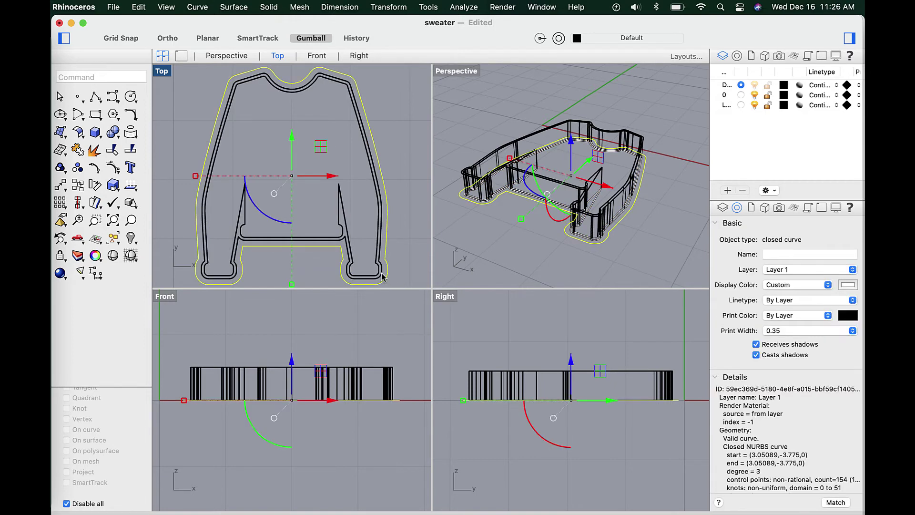
left_click(381, 275)
left_click(417, 293)
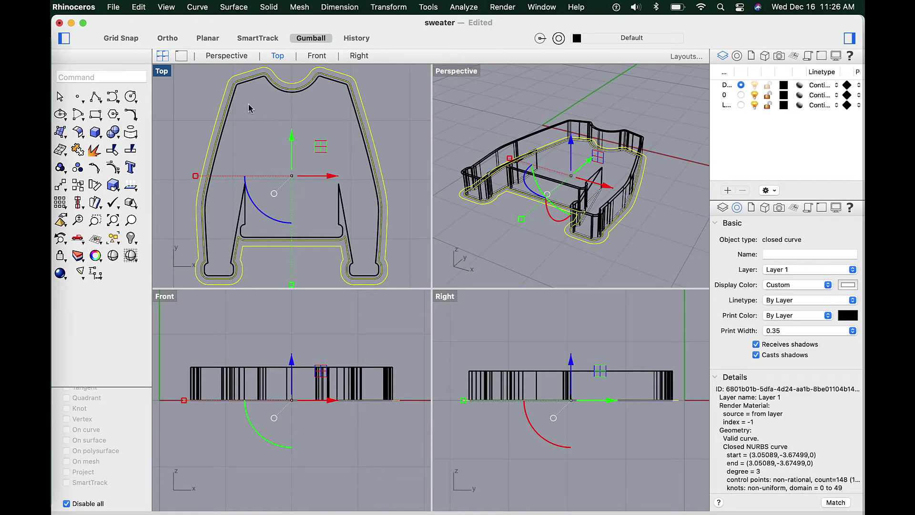
left_click(268, 7)
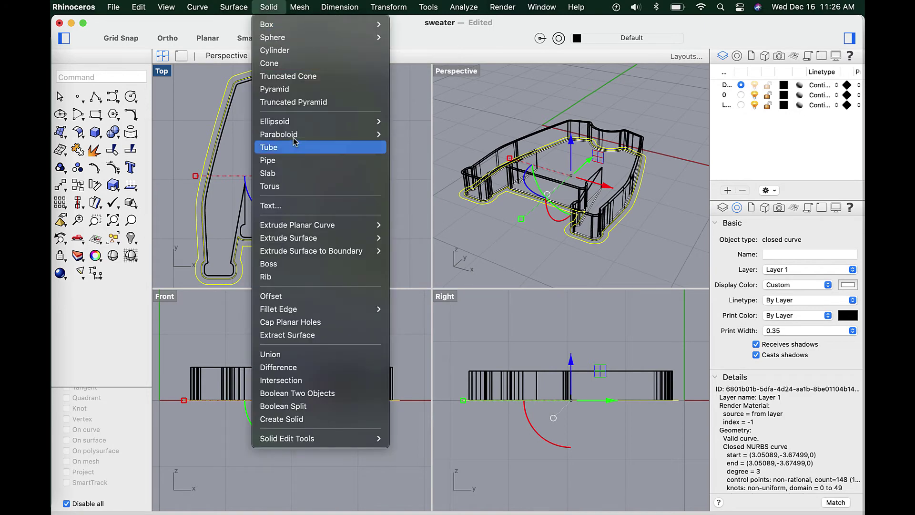
mouse_move(315, 226)
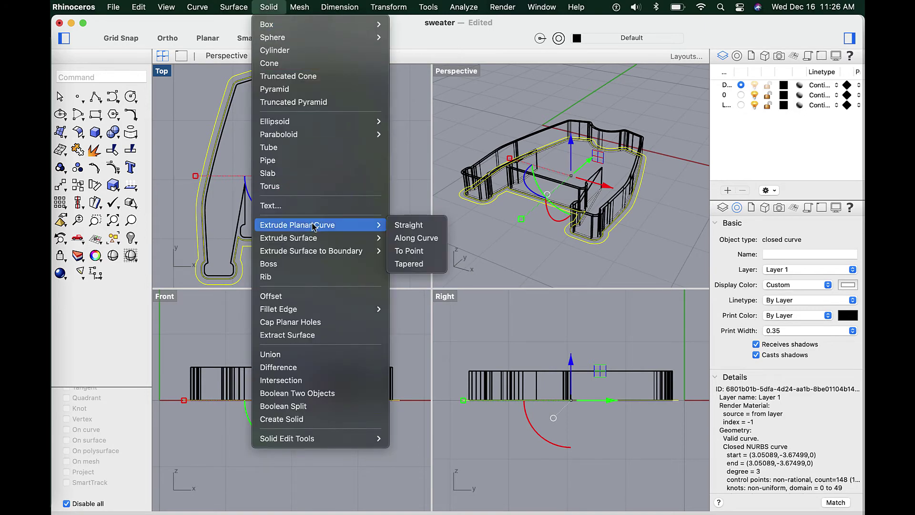
left_click(408, 225)
left_click(83, 115)
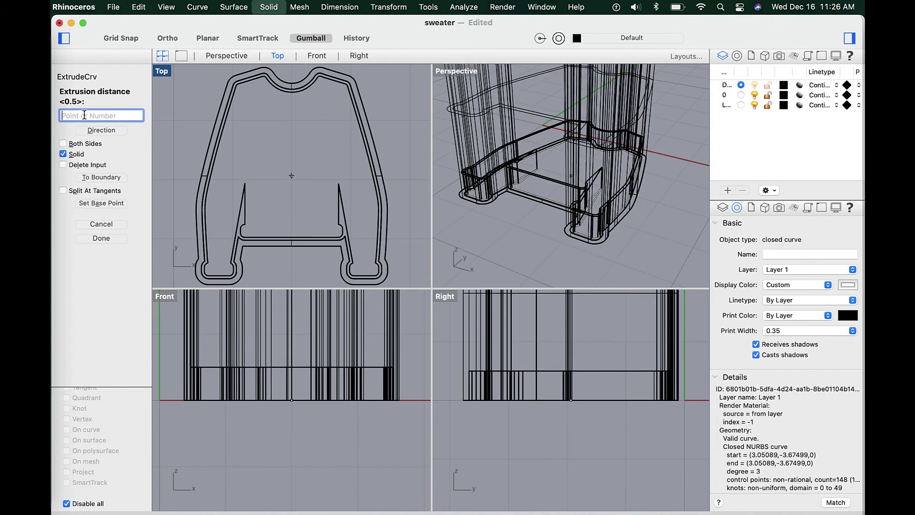
type(".25")
key("Return")
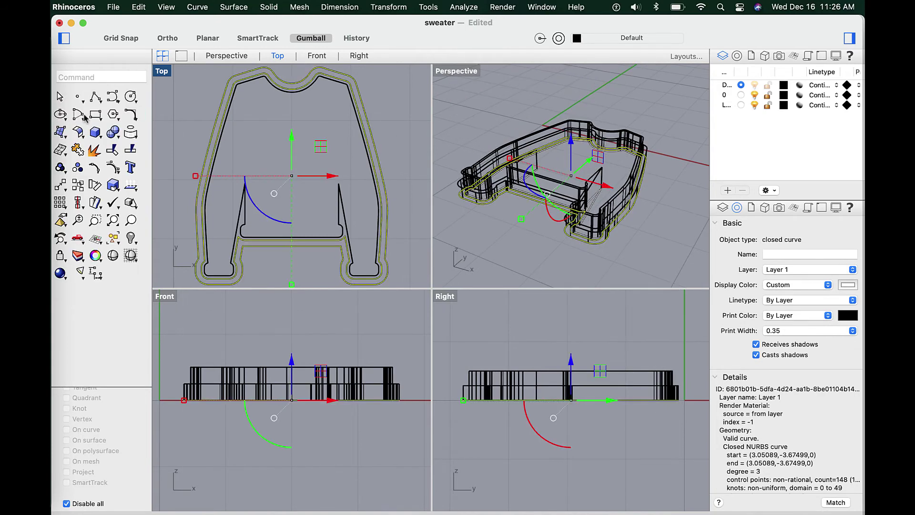
left_click(299, 353)
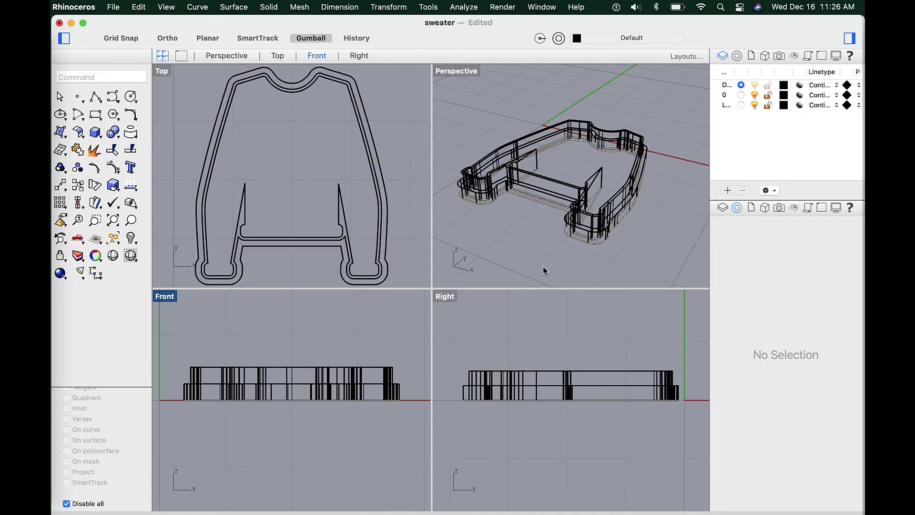
Step: Select all the sweater geometry and preview it in Shaded display mode in the Perspective view
left_click(543, 188)
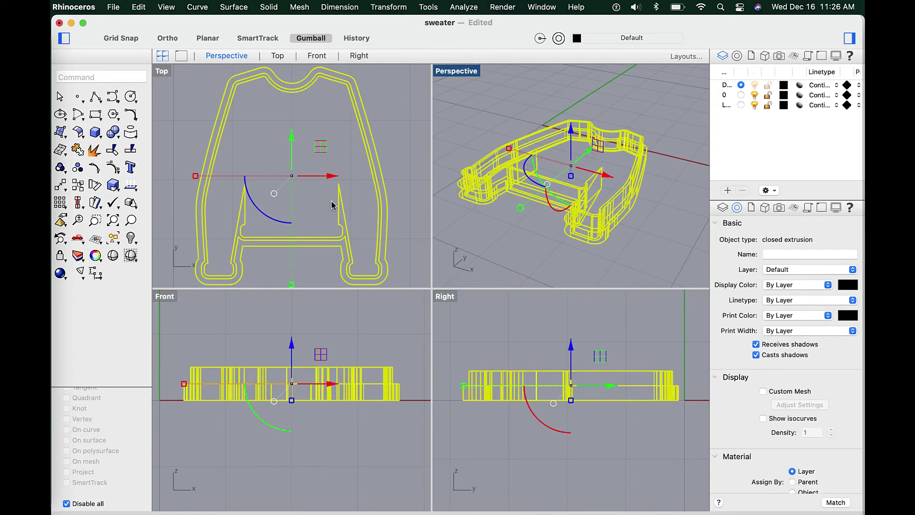
left_click(114, 257)
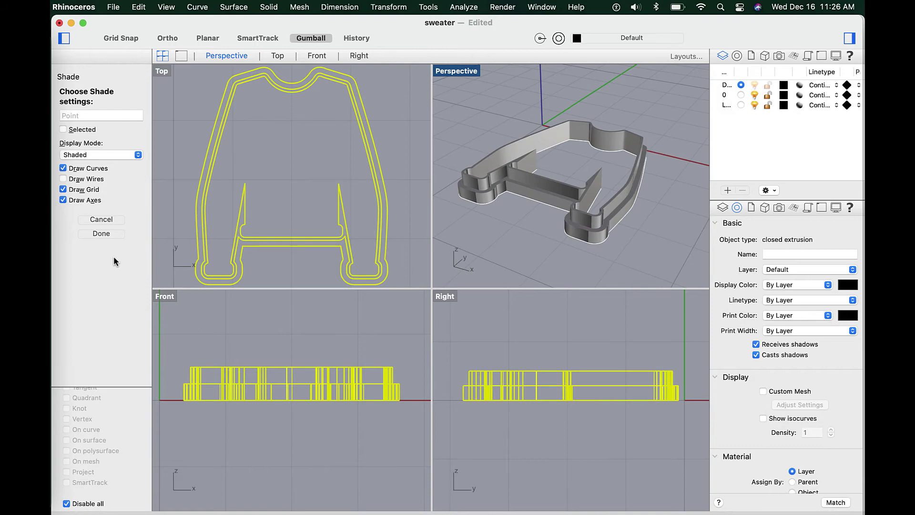
left_click(191, 260)
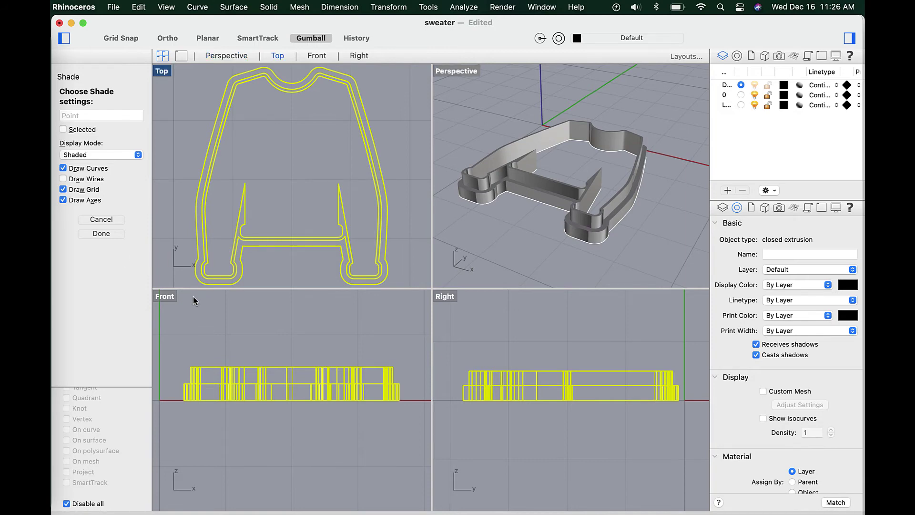
left_click(194, 309)
key("Escape")
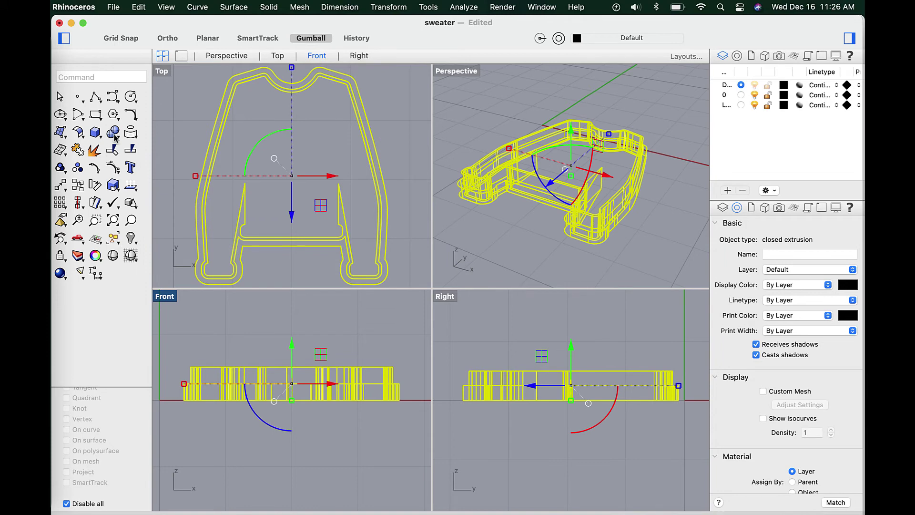
Step: Export the model to the Desktop as a binary STL (Stereolithography) file named sweater, with a mesh tolerance of 0.01 inches
left_click(115, 8)
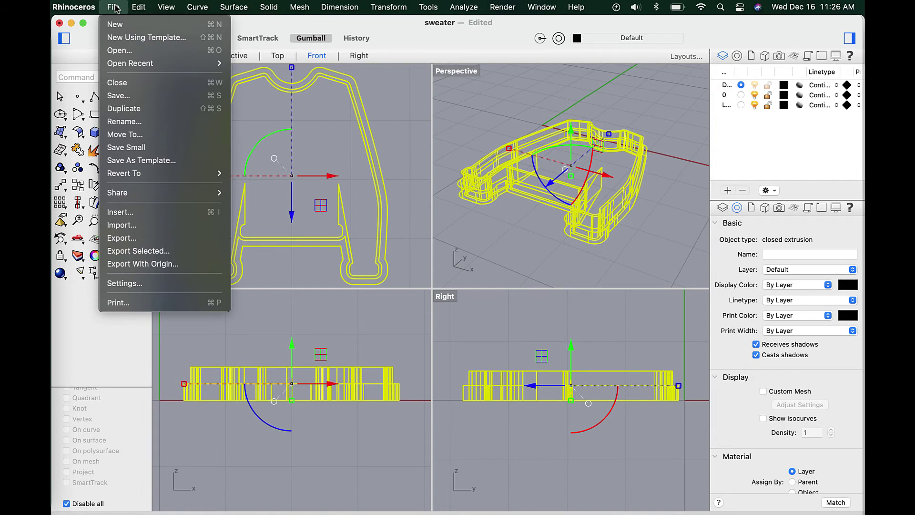
left_click(159, 238)
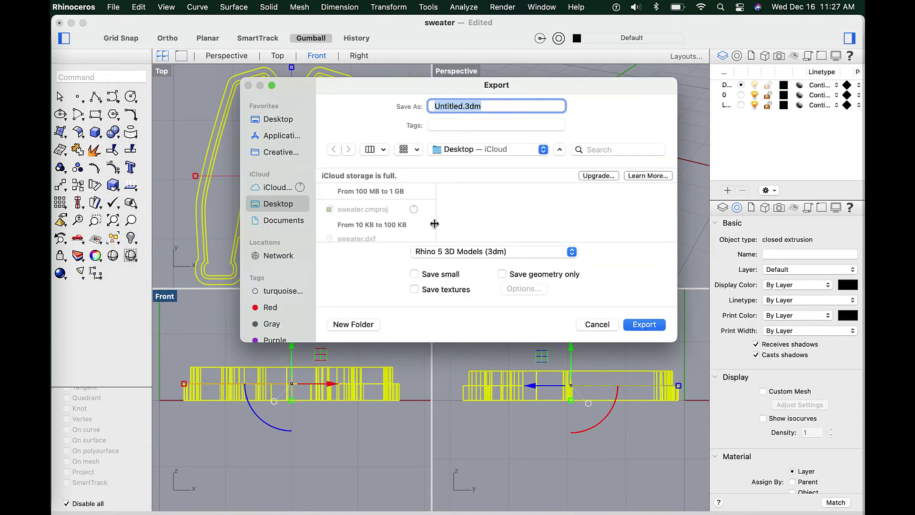
left_click(578, 255)
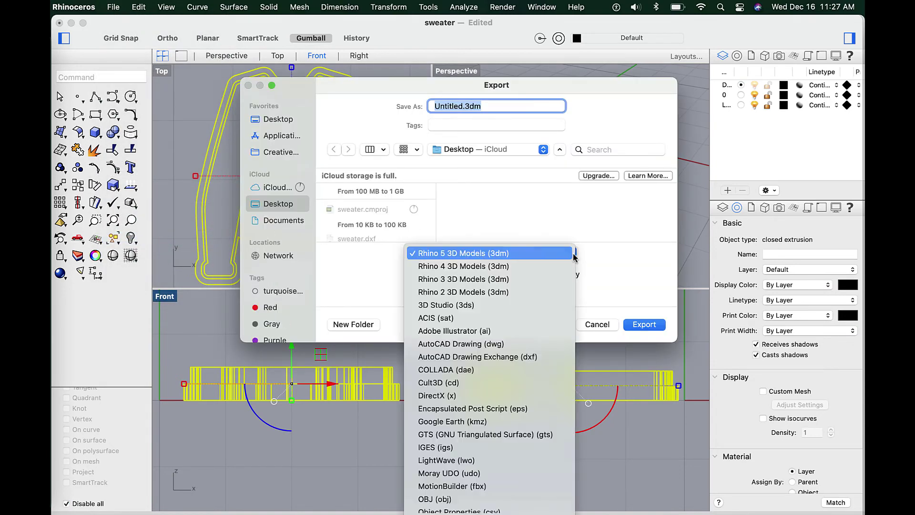
scroll(510, 392, "down", 5)
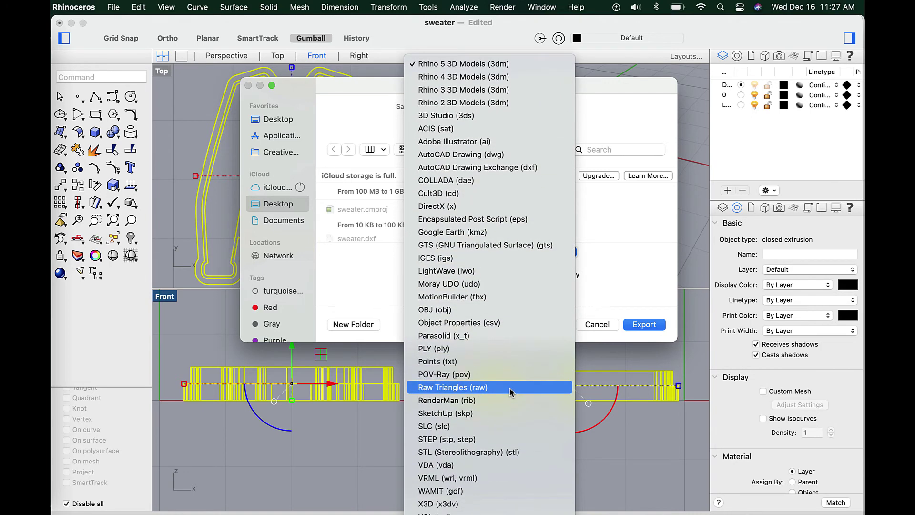
left_click(505, 453)
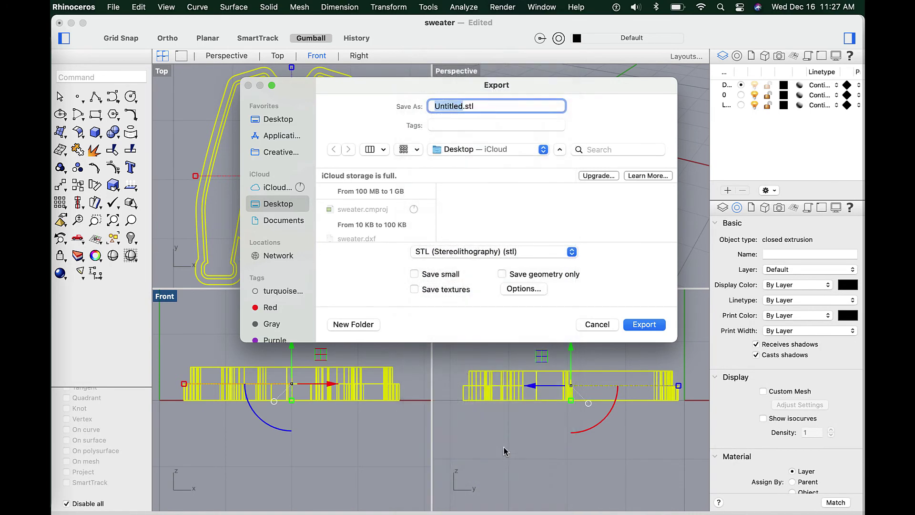
type("sweater")
left_click(642, 326)
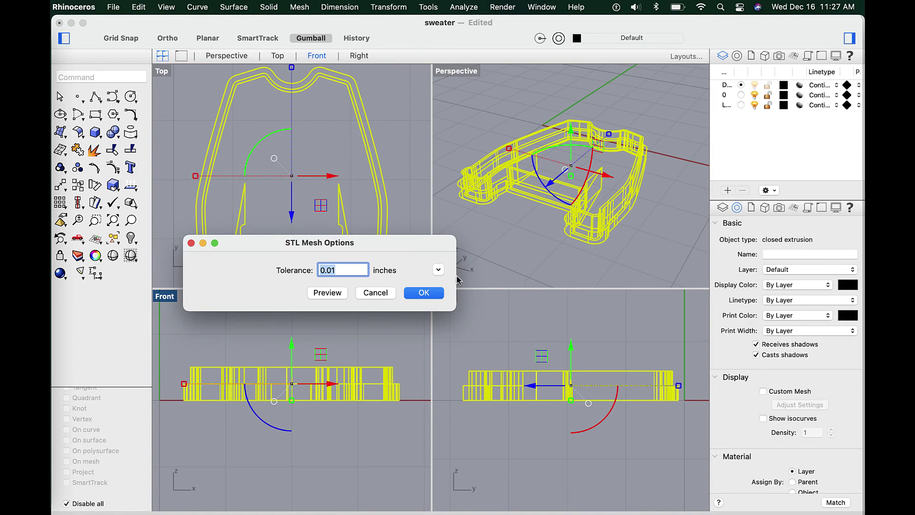
left_click(415, 295)
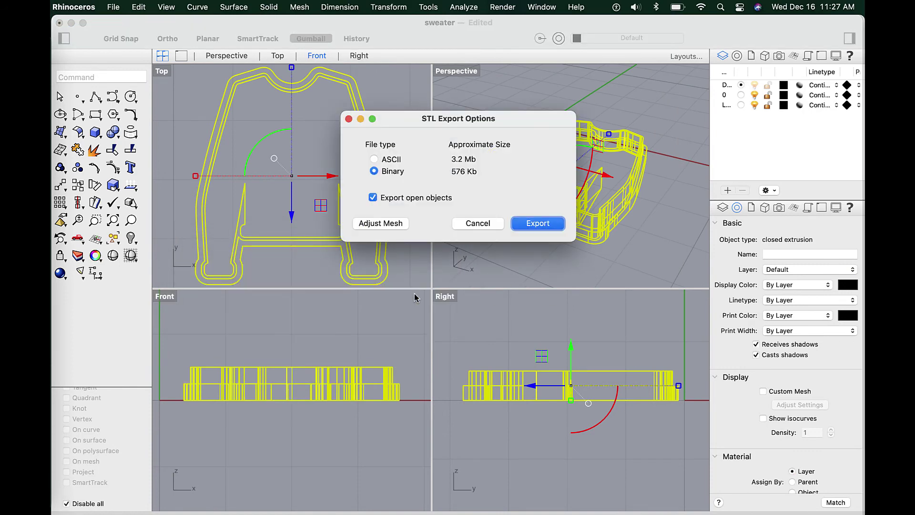
left_click(526, 224)
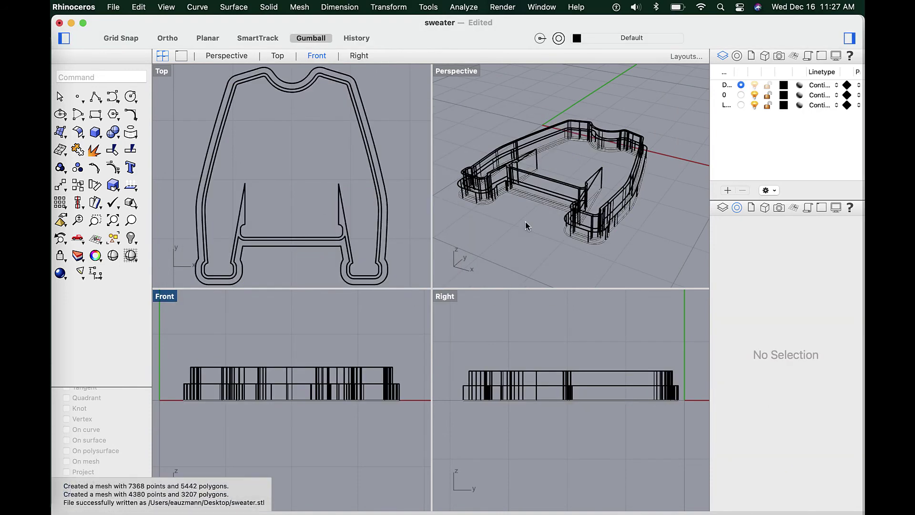